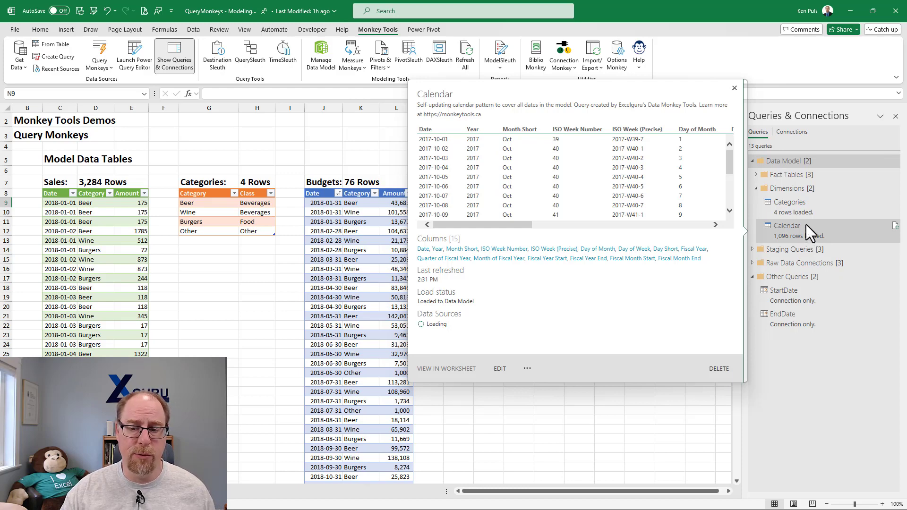
- Preview the existing StartDate and EndDate queries to check the current calendar boundaries
{"action": "mouse_move", "coordinate": [783, 294]}
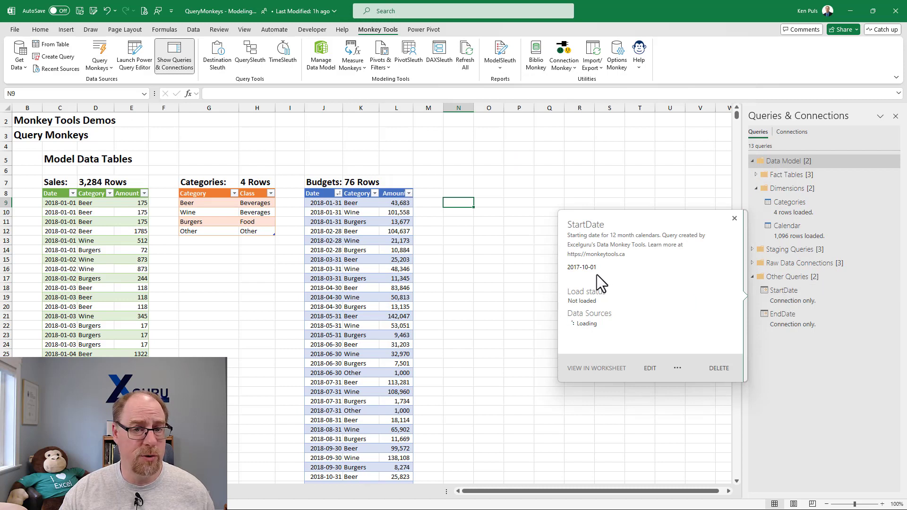
{"action": "mouse_move", "coordinate": [785, 317]}
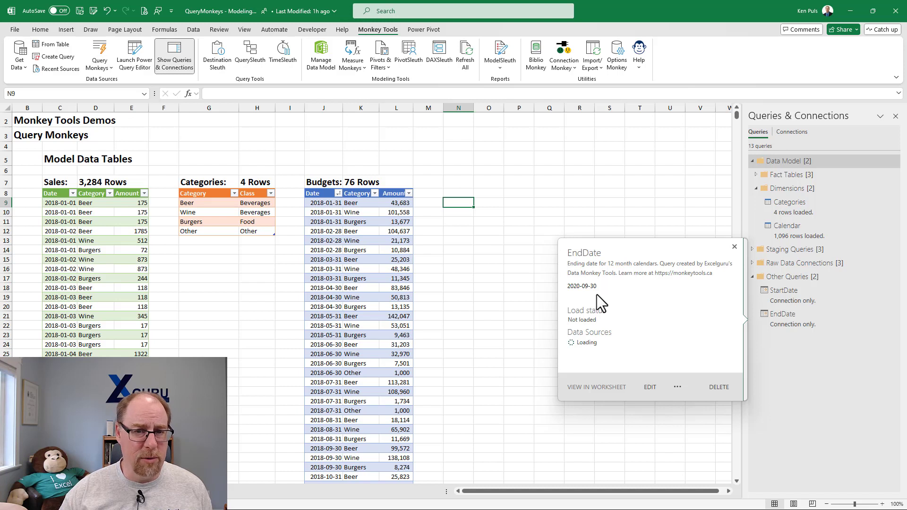
{"action": "left_click", "coordinate": [466, 214]}
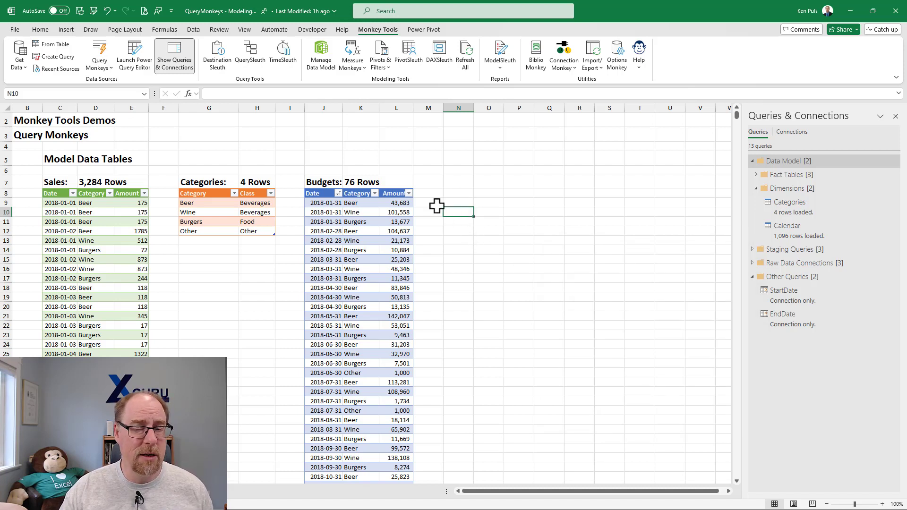
- Start a new Calendar Monkey calendar and set its calendar type to 4-4-5
{"action": "left_click", "coordinate": [108, 68]}
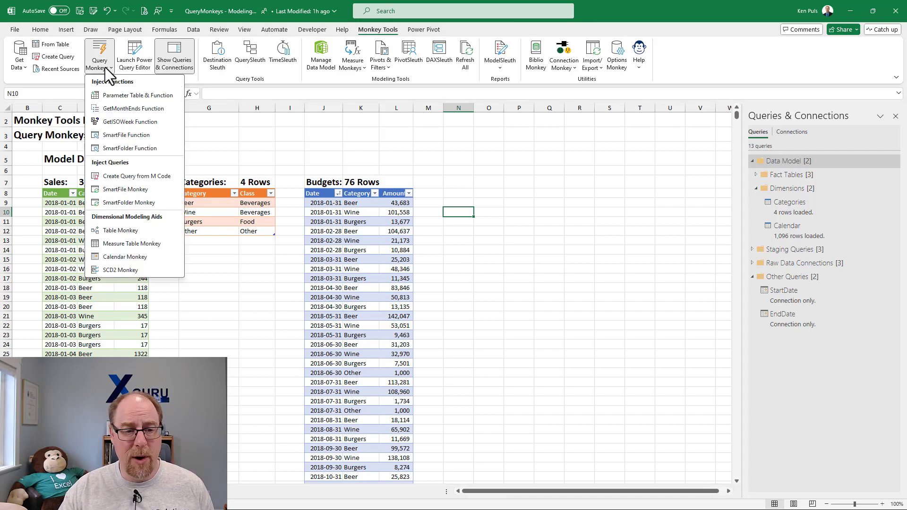
{"action": "left_click", "coordinate": [127, 258]}
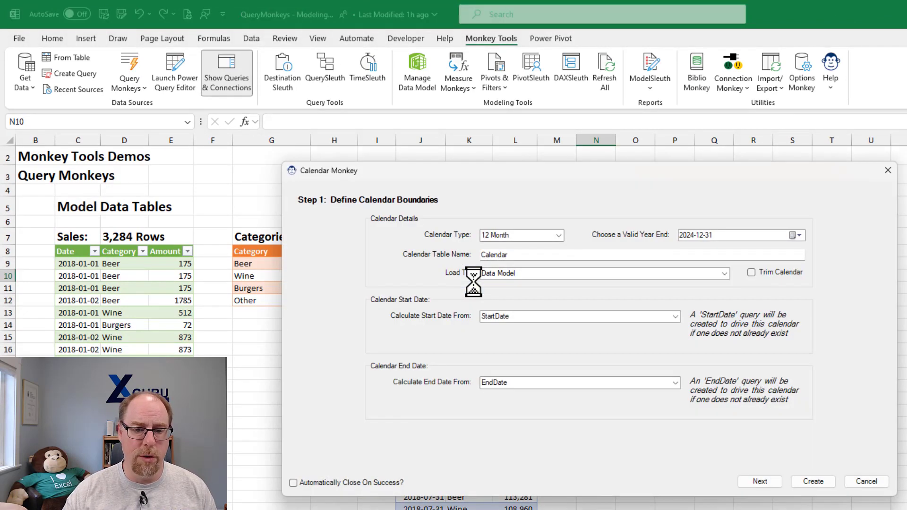
{"action": "left_click_drag", "start_coordinate": [492, 168], "coordinate": [363, 69]}
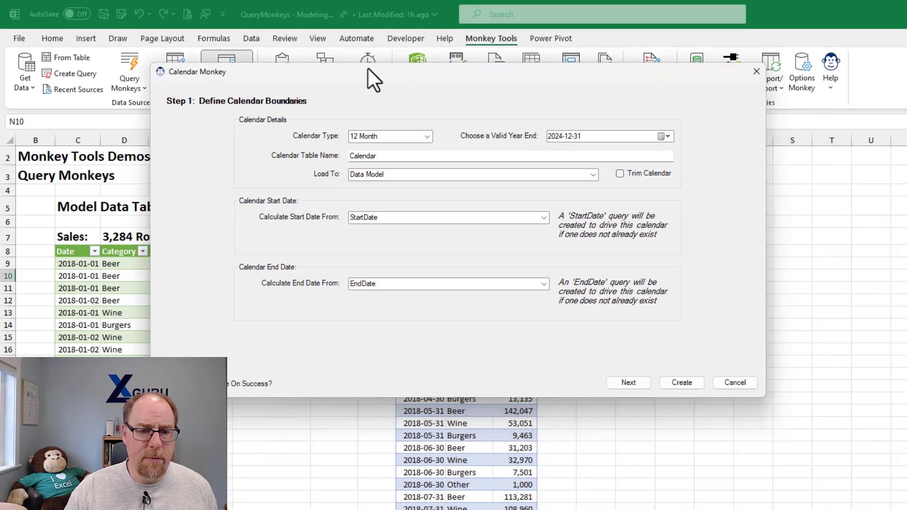
{"action": "left_click", "coordinate": [426, 140]}
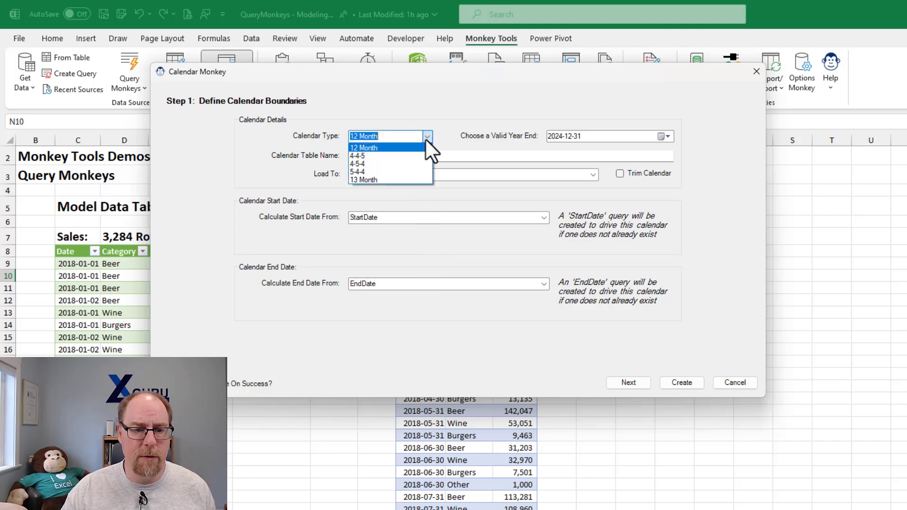
{"action": "left_click", "coordinate": [399, 152]}
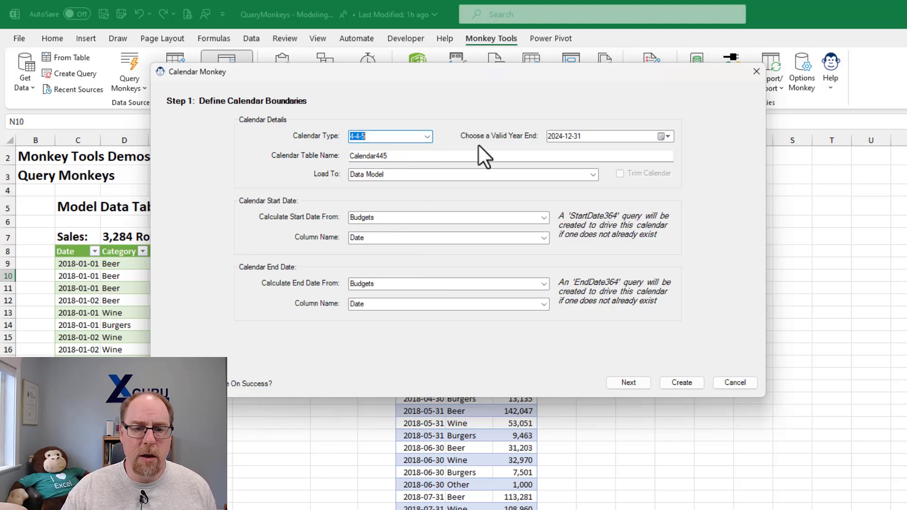
- Set the calendar's valid year end to 2018-12-29
{"action": "left_click", "coordinate": [660, 136]}
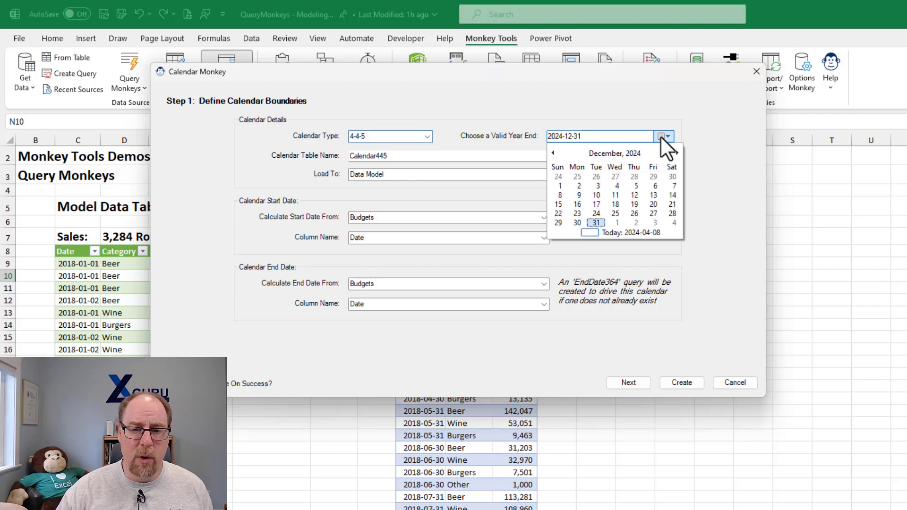
{"action": "left_click", "coordinate": [620, 155]}
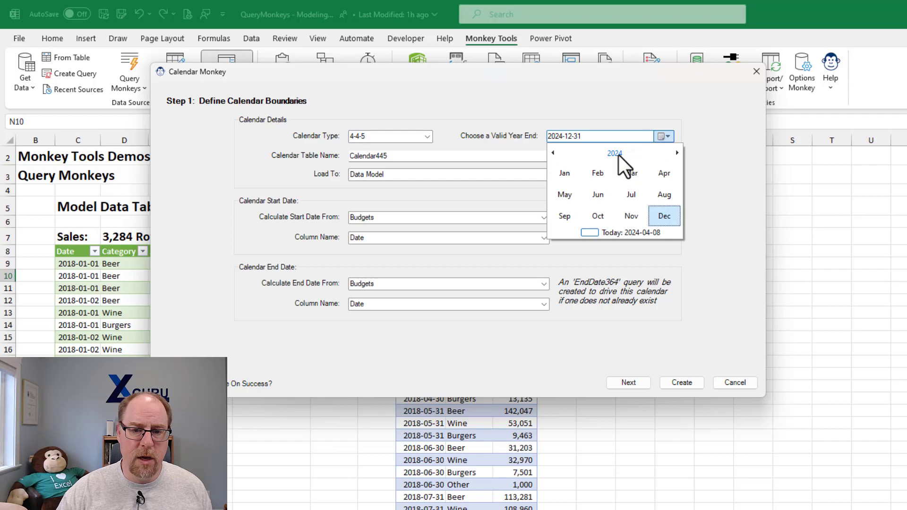
{"action": "left_click", "coordinate": [619, 154]}
{"action": "left_click", "coordinate": [554, 152]}
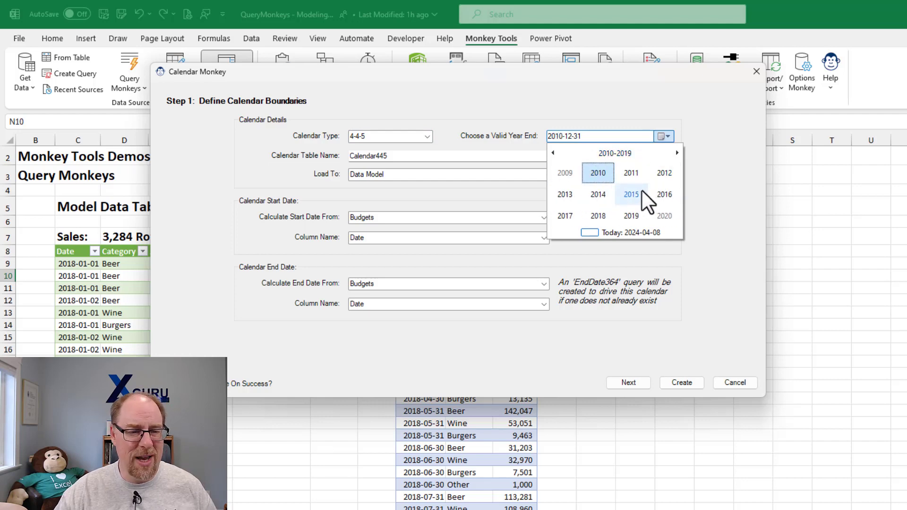
{"action": "left_click", "coordinate": [597, 217]}
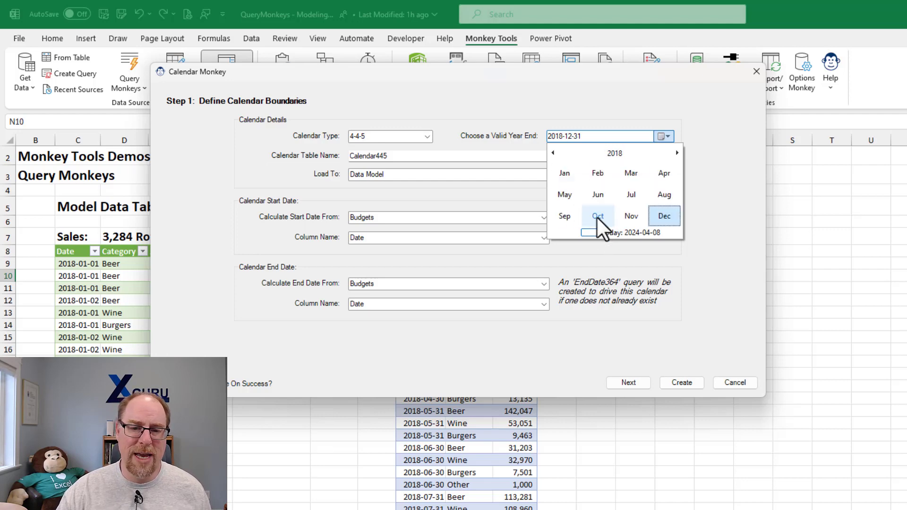
{"action": "left_click", "coordinate": [664, 215]}
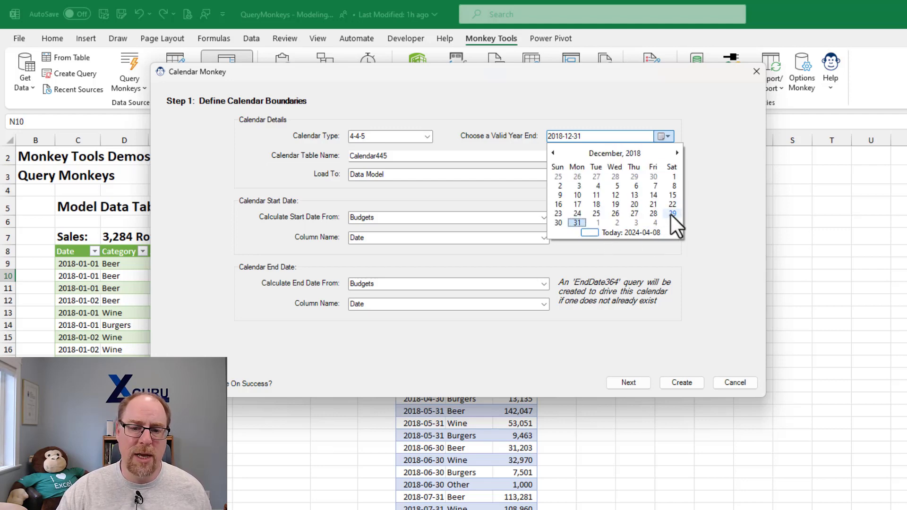
{"action": "left_click", "coordinate": [671, 214]}
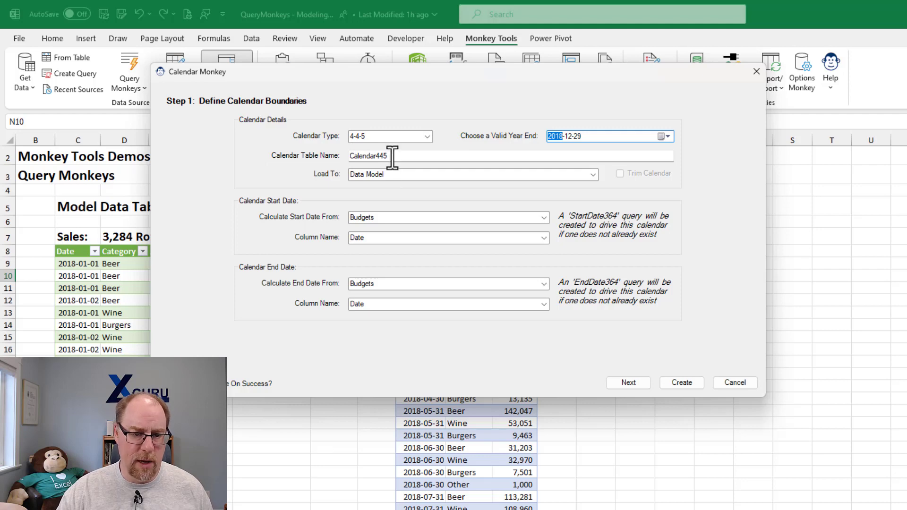
- Base the calendar's start date on the Staging - Sales query and its end date on Staging - Budgets
{"action": "left_click", "coordinate": [543, 218]}
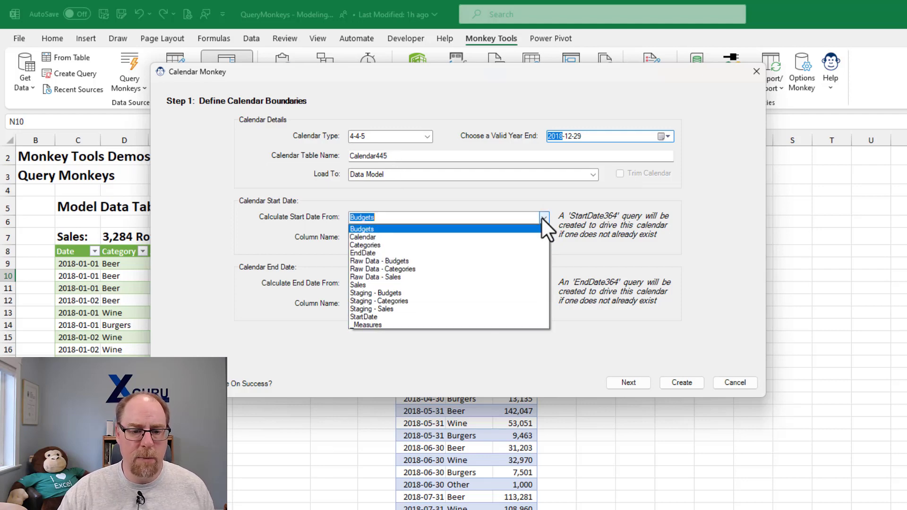
{"action": "left_click", "coordinate": [455, 308]}
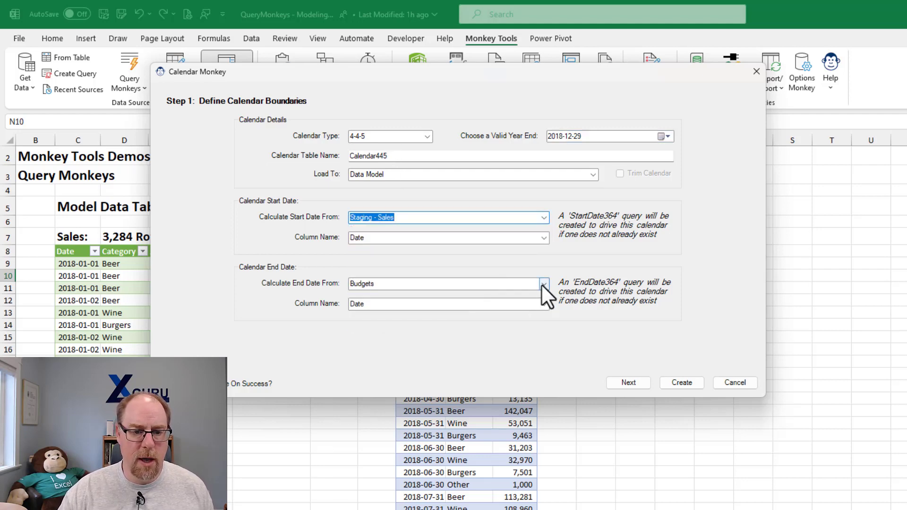
{"action": "left_click", "coordinate": [542, 285]}
{"action": "left_click", "coordinate": [422, 360]}
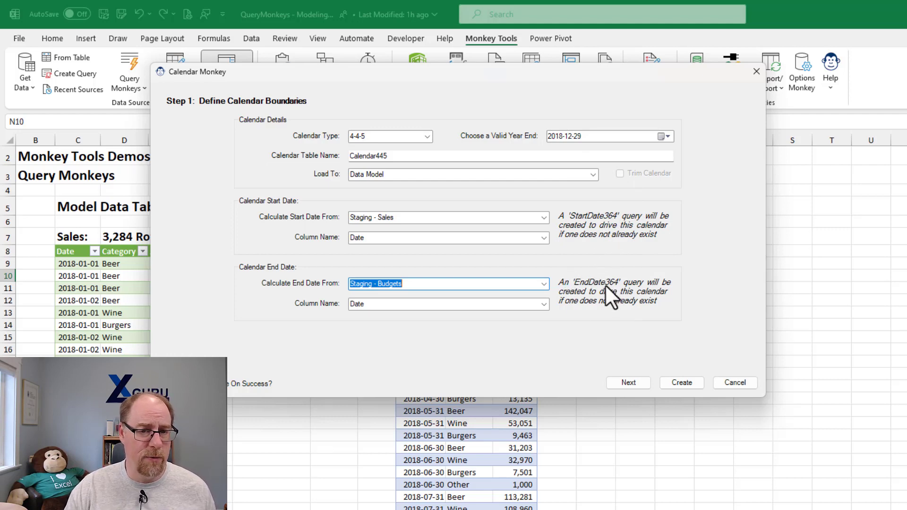
- Keep the default calendar columns and create the Calendar445 table with relationships to [Budgets].[Date] and [Sales].[Date]
{"action": "left_click", "coordinate": [627, 379]}
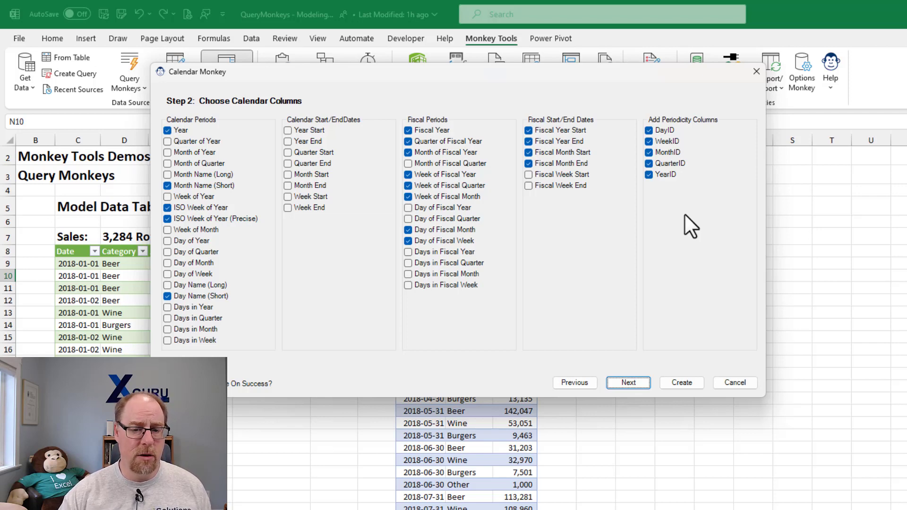
{"action": "left_click", "coordinate": [634, 381]}
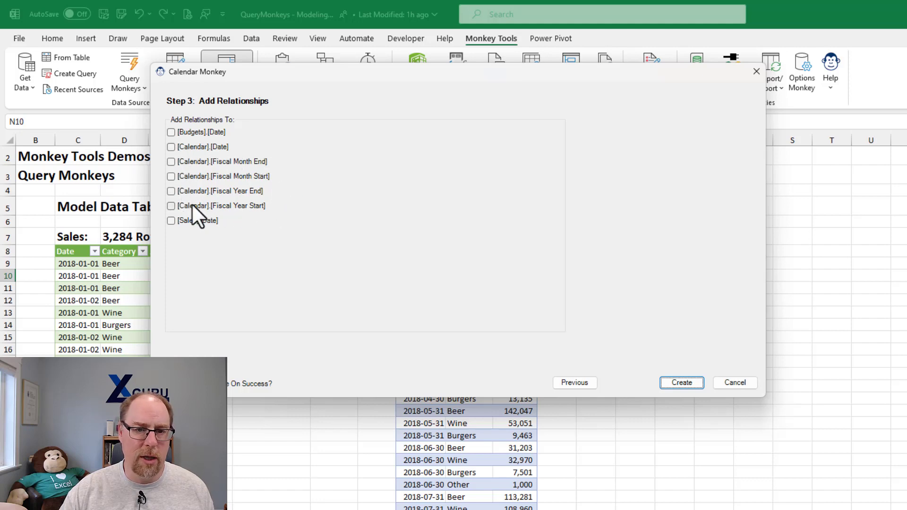
{"action": "left_click", "coordinate": [171, 132]}
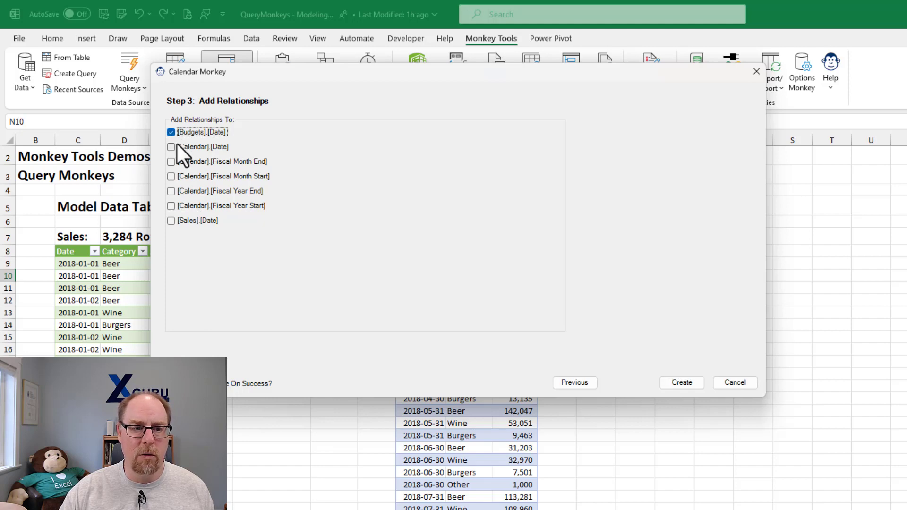
{"action": "left_click", "coordinate": [170, 220]}
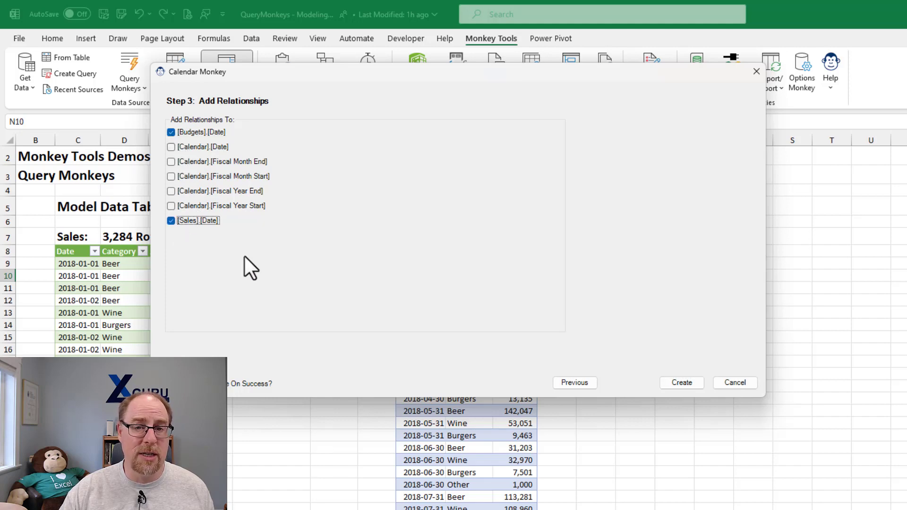
{"action": "left_click", "coordinate": [671, 383]}
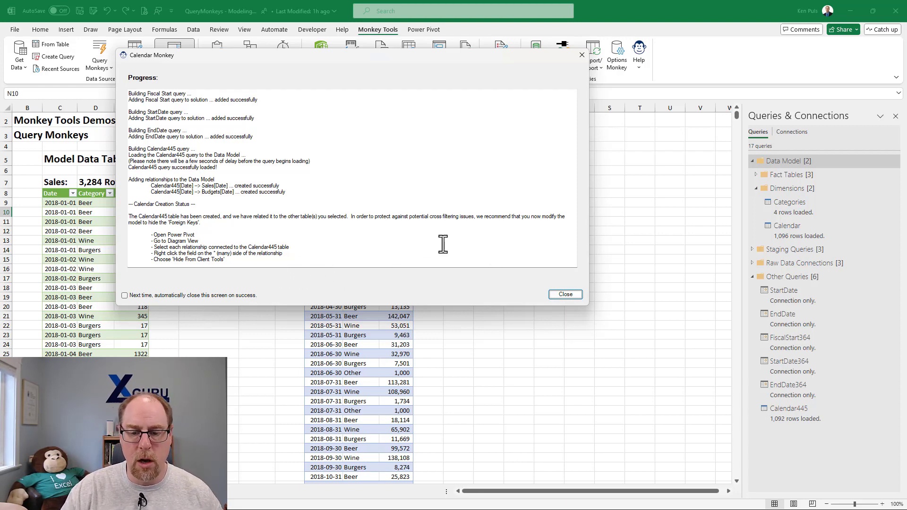
{"action": "left_click", "coordinate": [565, 295]}
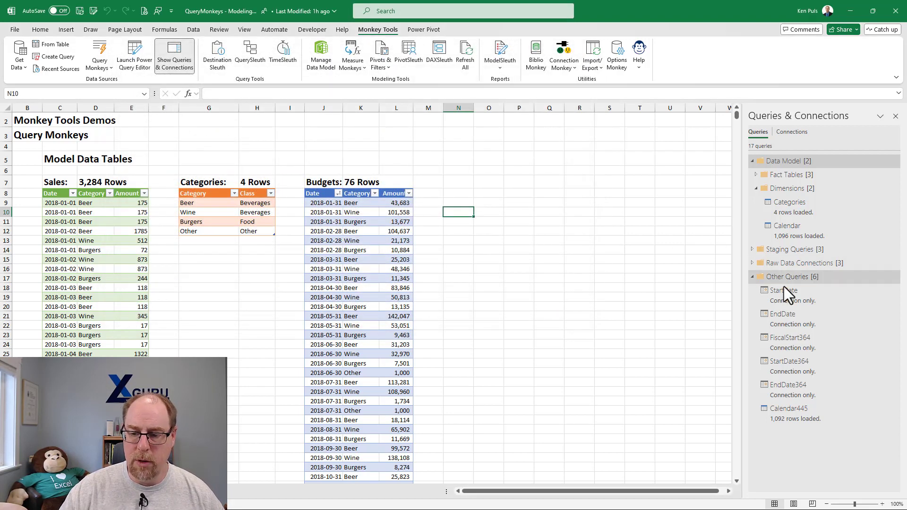
- Review the newly added 364-day start and end date queries among the workbook's other queries
{"action": "mouse_move", "coordinate": [885, 353]}
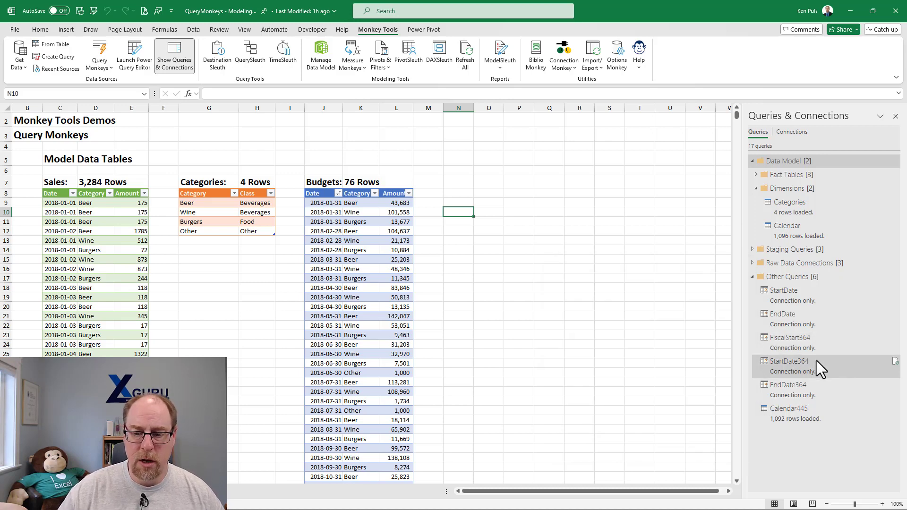
{"action": "mouse_move", "coordinate": [814, 362]}
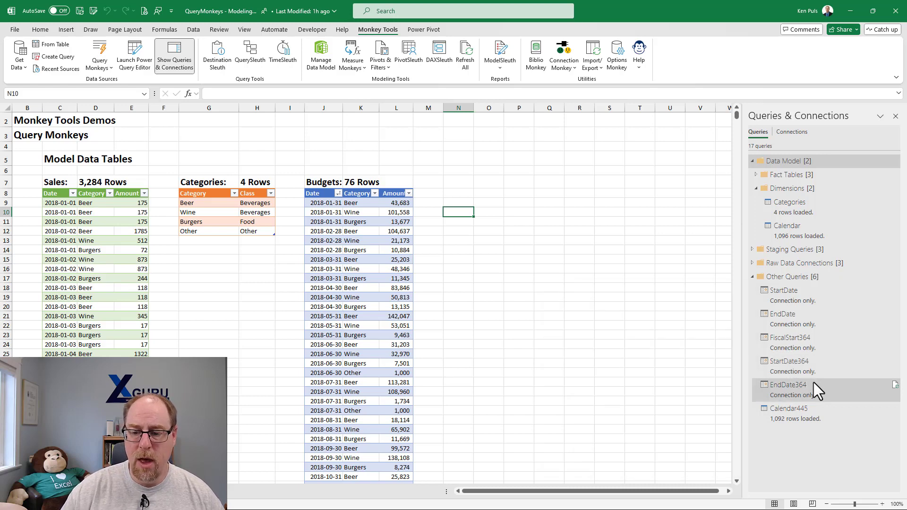
{"action": "mouse_move", "coordinate": [813, 382]}
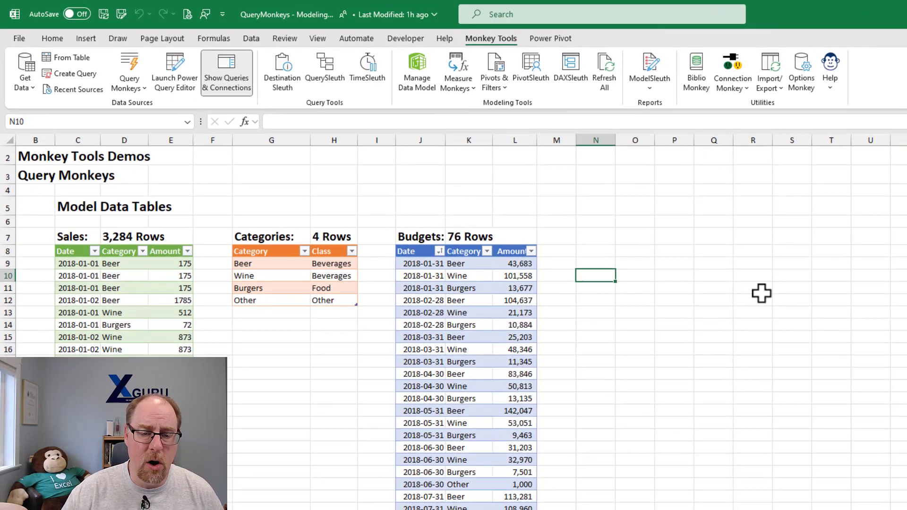
- Open the data model in diagram view and check the available options for the Budgets table's Date field
{"action": "left_click", "coordinate": [422, 71]}
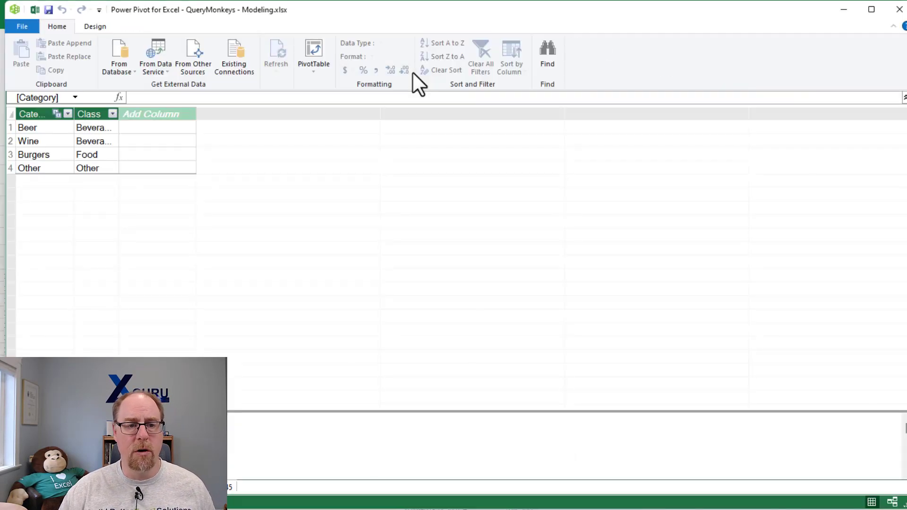
{"action": "left_click", "coordinate": [666, 52]}
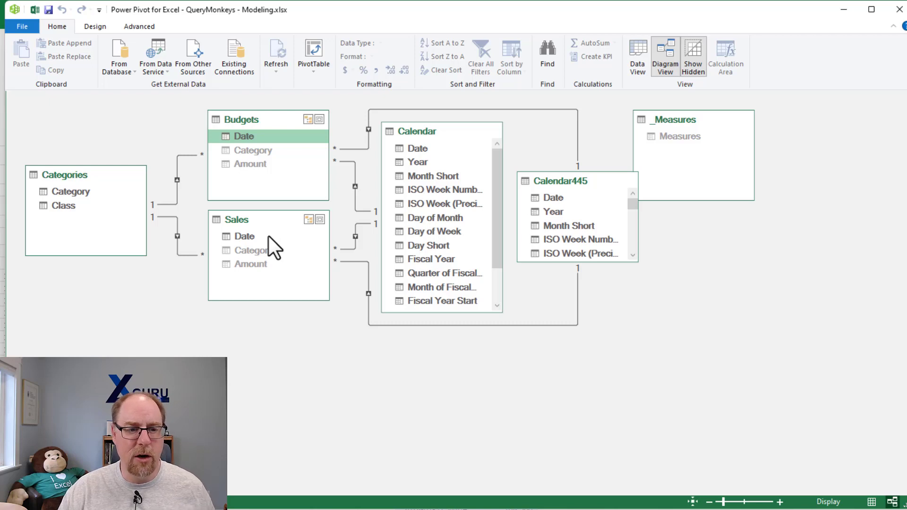
{"action": "right_click", "coordinate": [249, 137]}
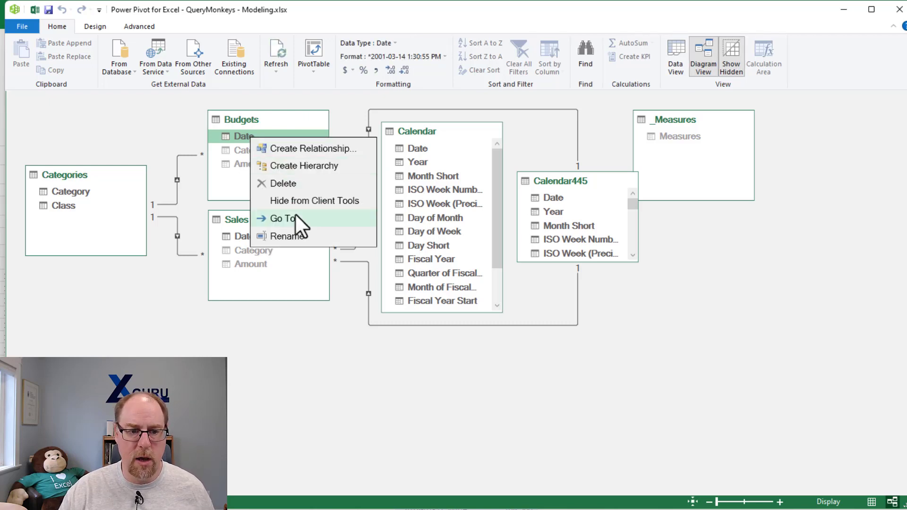
{"action": "left_click", "coordinate": [297, 332]}
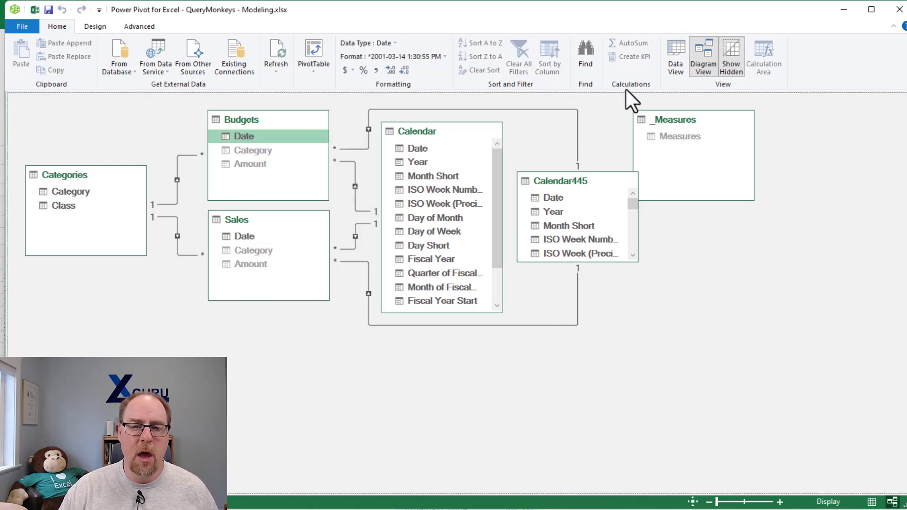
- In the Calendar445 table's data view, sort the Day Short column by the Day of Fiscal Week column
{"action": "left_click", "coordinate": [680, 56]}
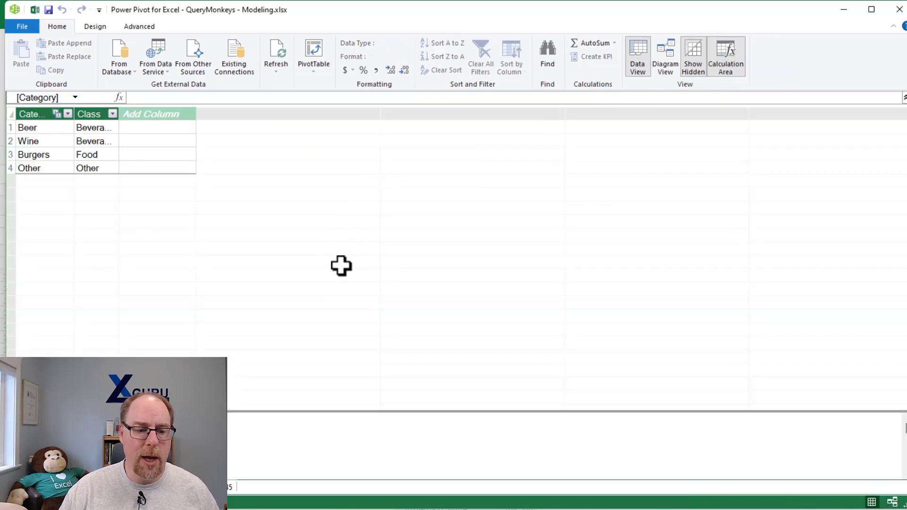
{"action": "left_click", "coordinate": [229, 491]}
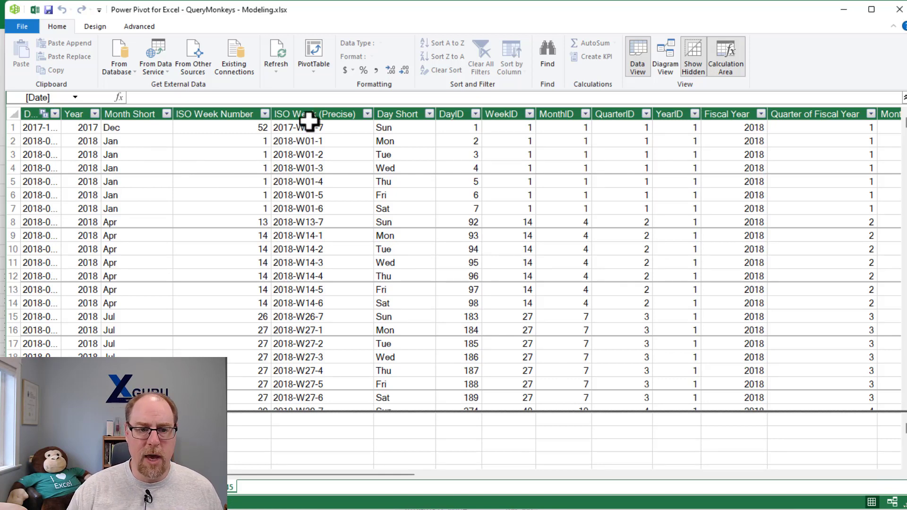
{"action": "left_click", "coordinate": [416, 110]}
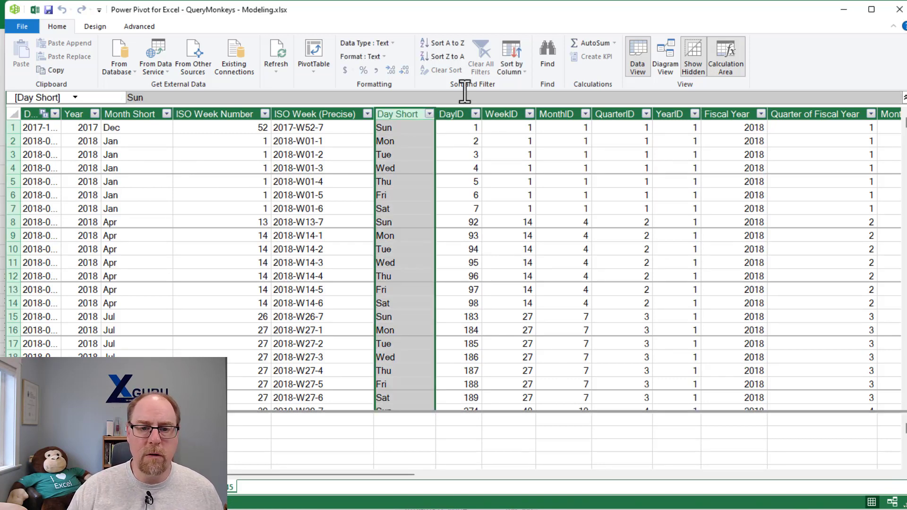
{"action": "left_click", "coordinate": [515, 72]}
{"action": "left_click", "coordinate": [529, 84]}
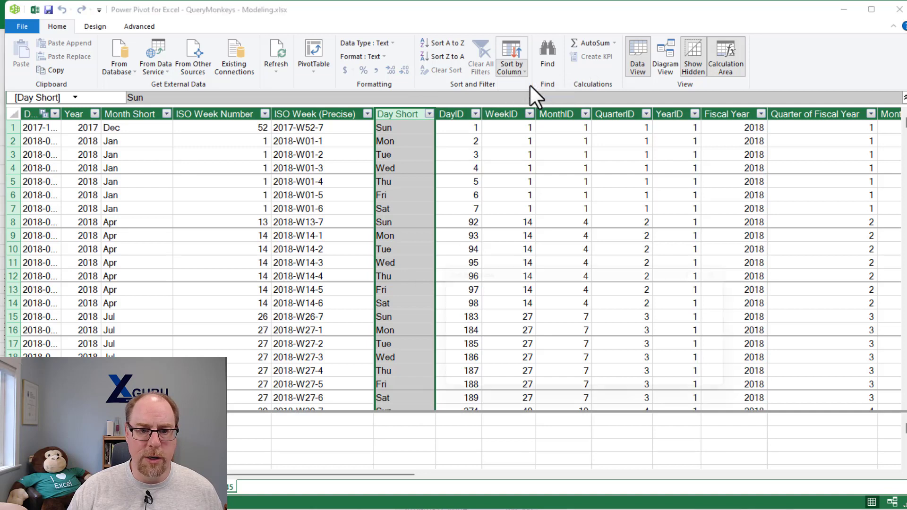
{"action": "left_click_drag", "start_coordinate": [603, 270], "coordinate": [360, 94]}
{"action": "left_click", "coordinate": [491, 176]}
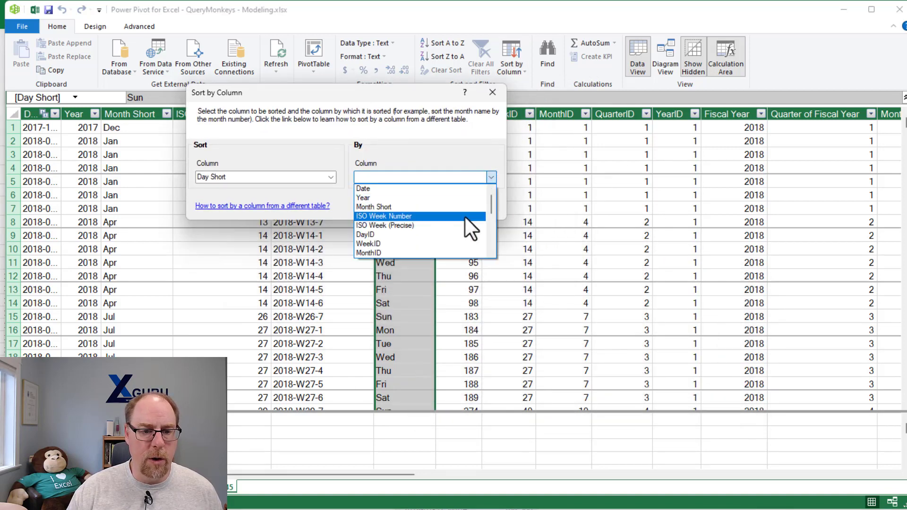
{"action": "scroll", "coordinate": [456, 217], "scroll_direction": "down", "scroll_amount": 2}
{"action": "scroll", "coordinate": [456, 217], "scroll_direction": "down", "scroll_amount": 4}
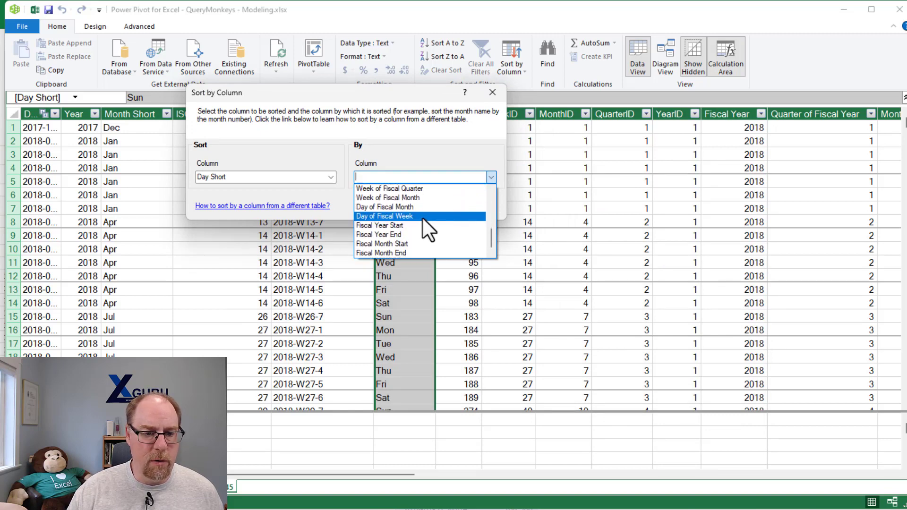
{"action": "left_click", "coordinate": [405, 216]}
{"action": "left_click", "coordinate": [425, 205]}
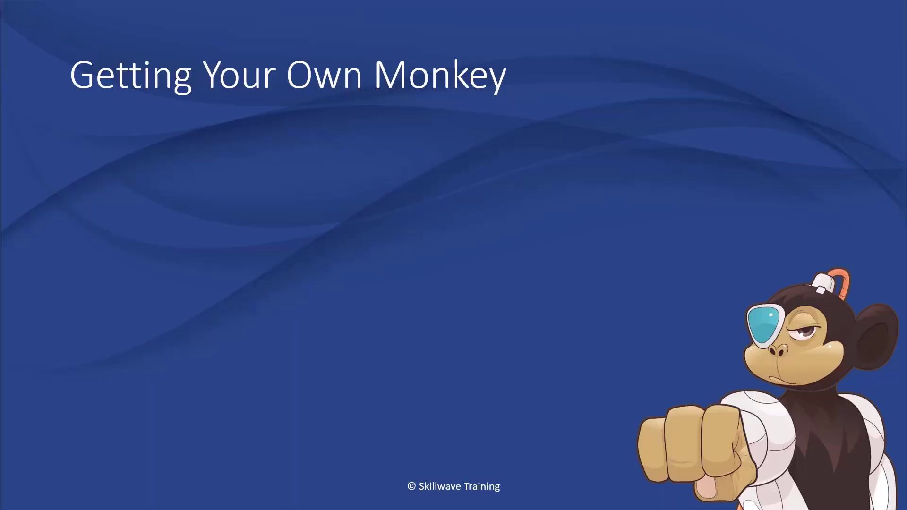
{"action": "key", "text": "Right"}
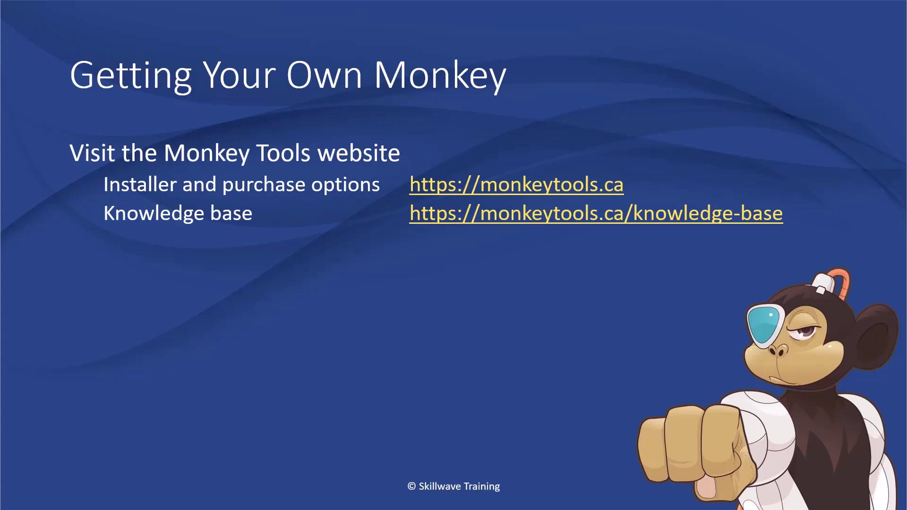
{"action": "key", "text": "Right"}
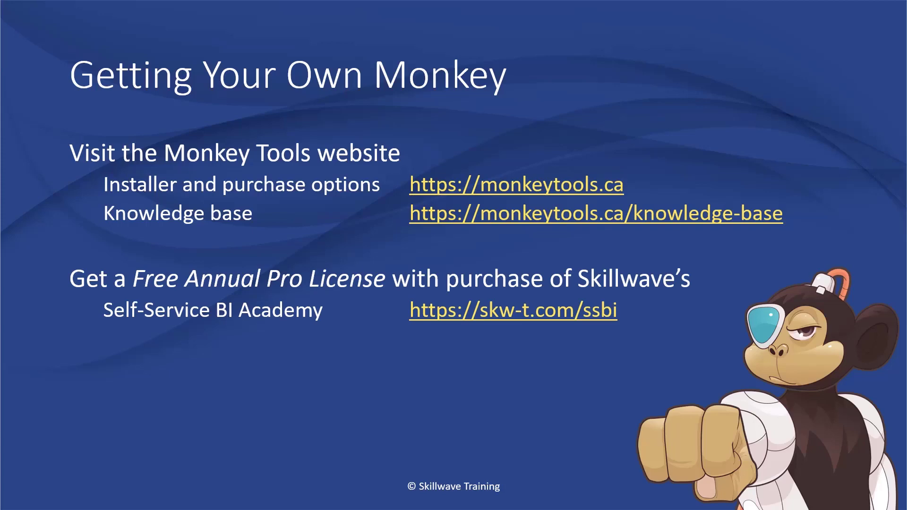
{"action": "key", "text": "Right"}
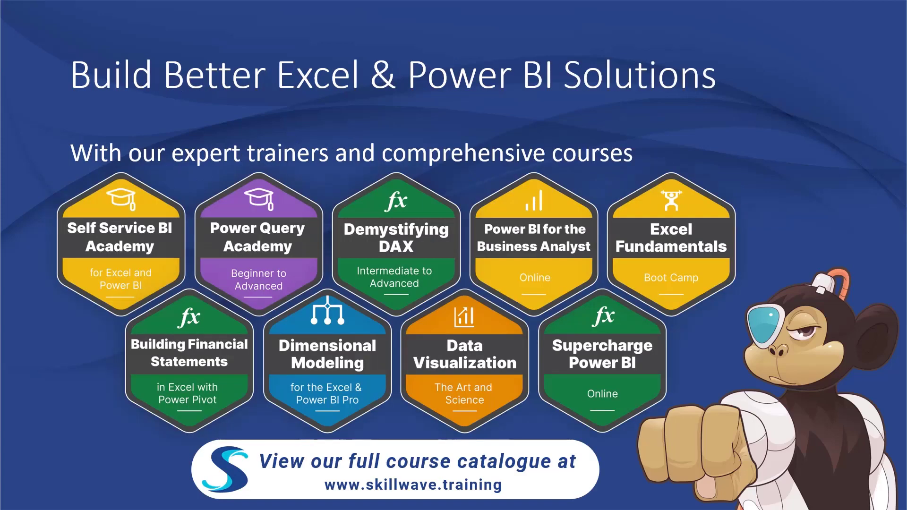